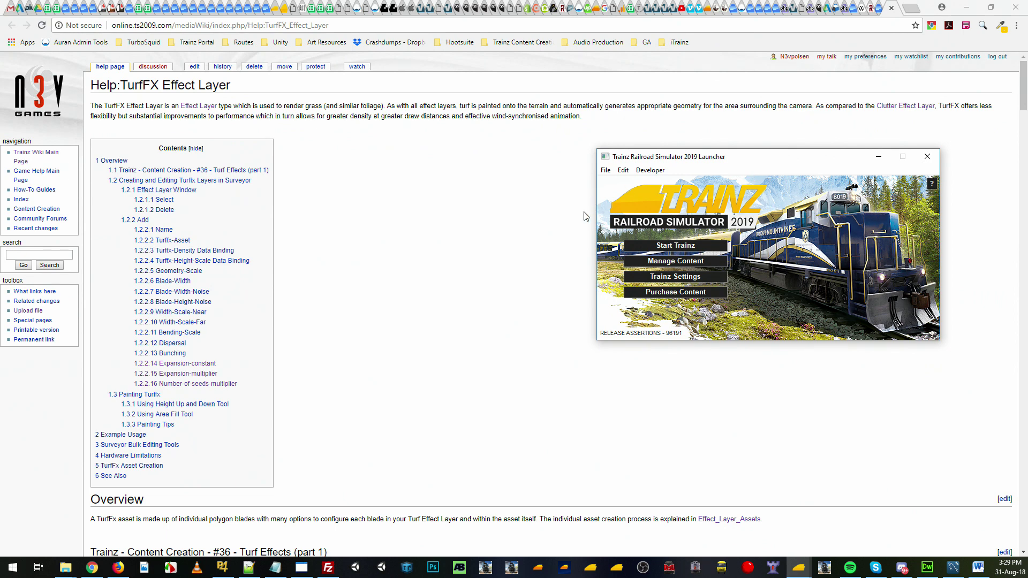
Step: Read through the Help:TurfFX Effect Layer page on the Trainz Wiki
{"action": "scroll", "coordinate": [358, 241], "scroll_direction": "down", "scroll_amount": 19}
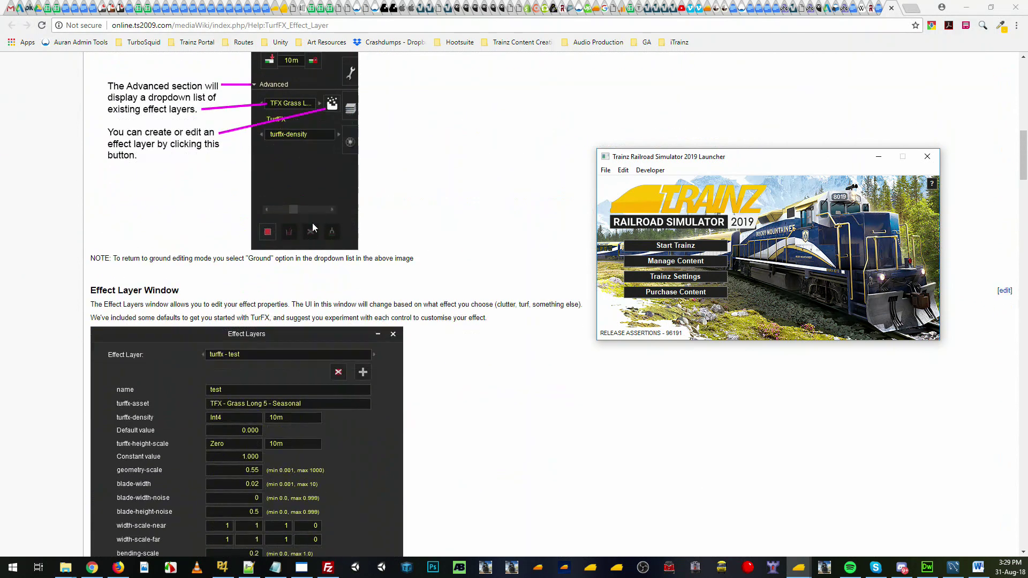
{"action": "scroll", "coordinate": [250, 263], "scroll_direction": "down", "scroll_amount": 3}
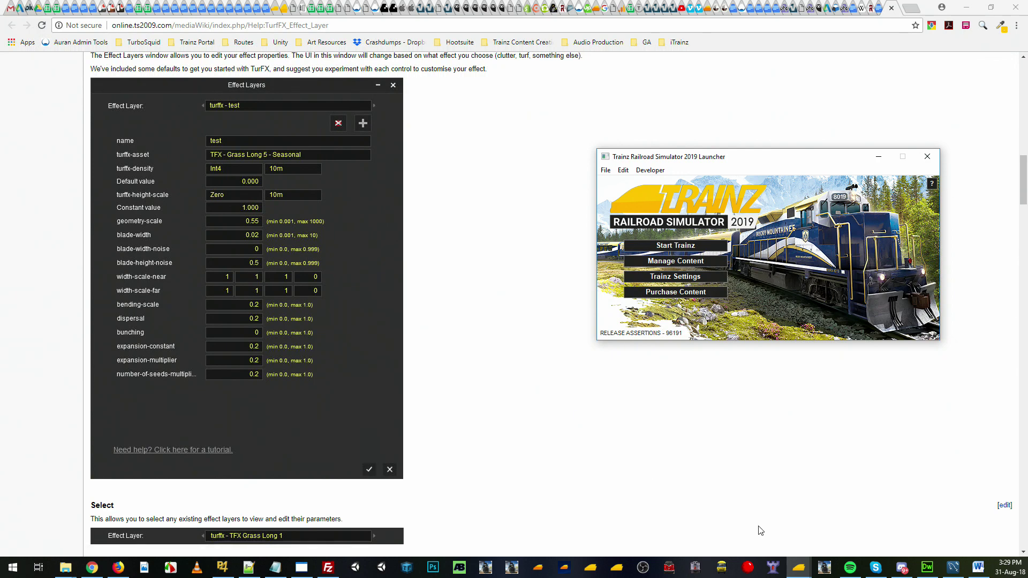
{"action": "left_click", "coordinate": [542, 409]}
{"action": "scroll", "coordinate": [416, 287], "scroll_direction": "up", "scroll_amount": 20}
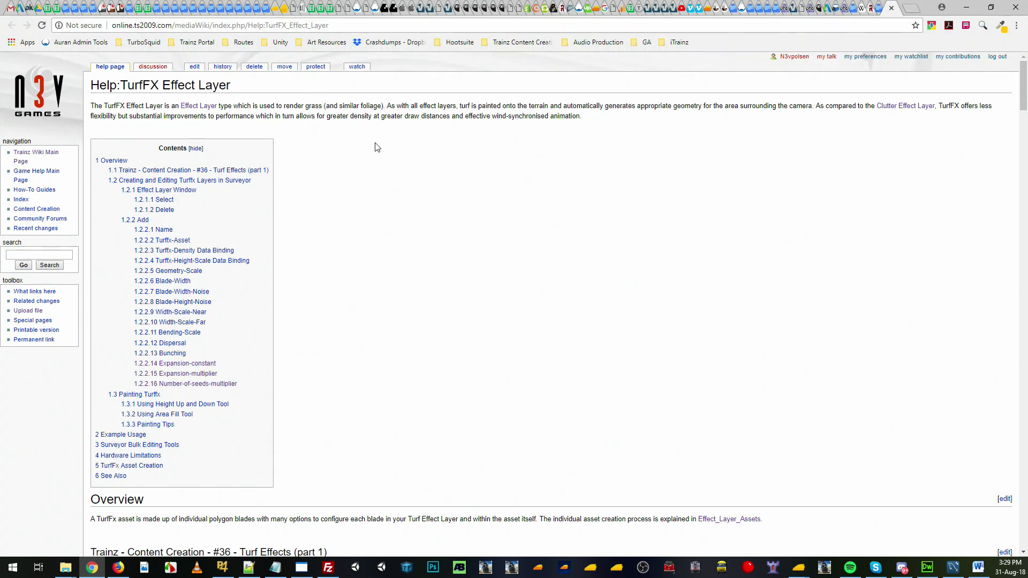
{"action": "scroll", "coordinate": [380, 299], "scroll_direction": "down", "scroll_amount": 7}
{"action": "scroll", "coordinate": [381, 298], "scroll_direction": "up", "scroll_amount": 7}
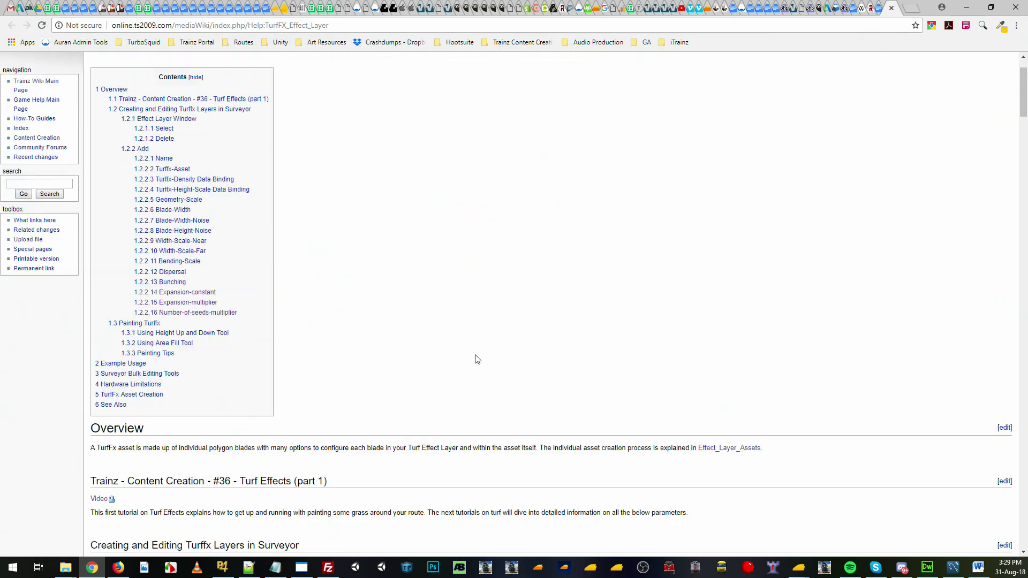
Step: Create a new route with default settings and expand the Topology tools' Advanced effect-layer options
{"action": "mouse_move", "coordinate": [808, 555]}
{"action": "left_click", "coordinate": [839, 526]}
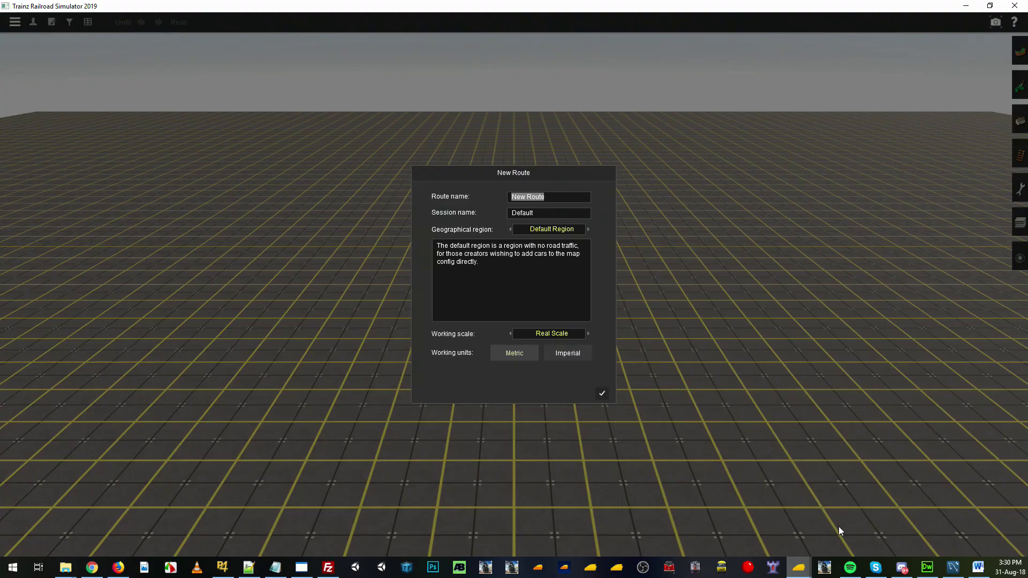
{"action": "left_click", "coordinate": [604, 394]}
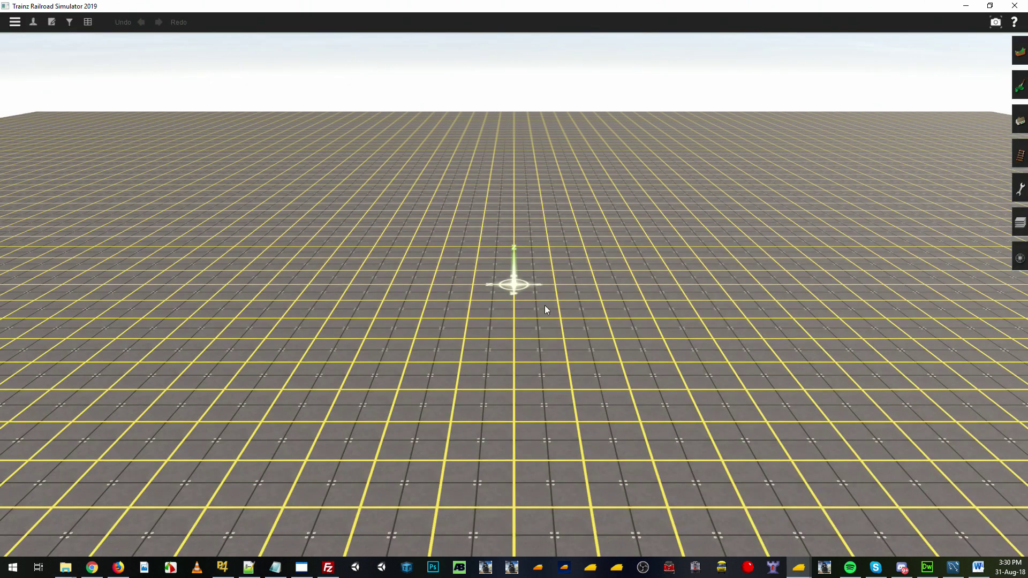
{"action": "left_click", "coordinate": [1018, 55]}
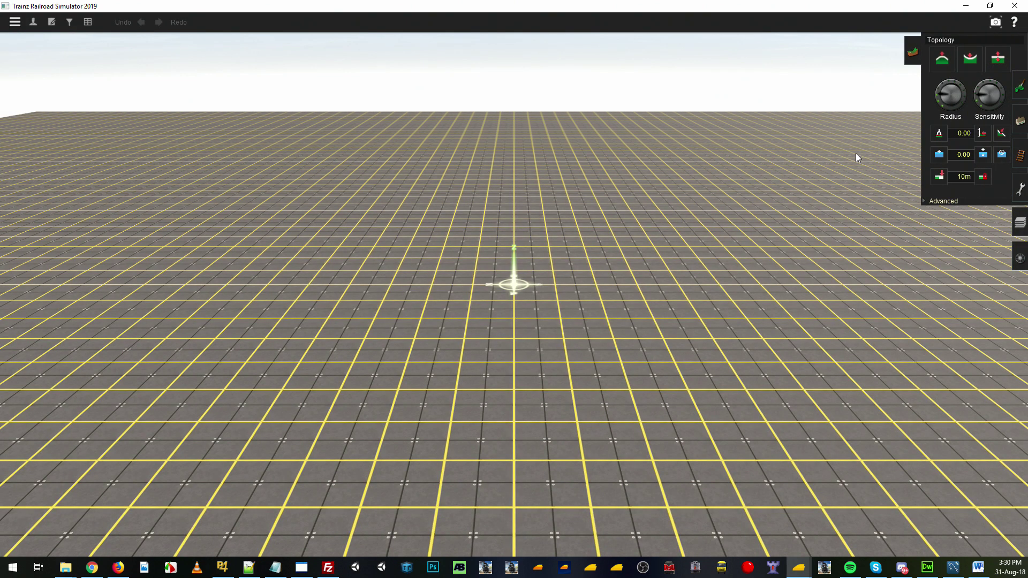
{"action": "left_click", "coordinate": [941, 200]}
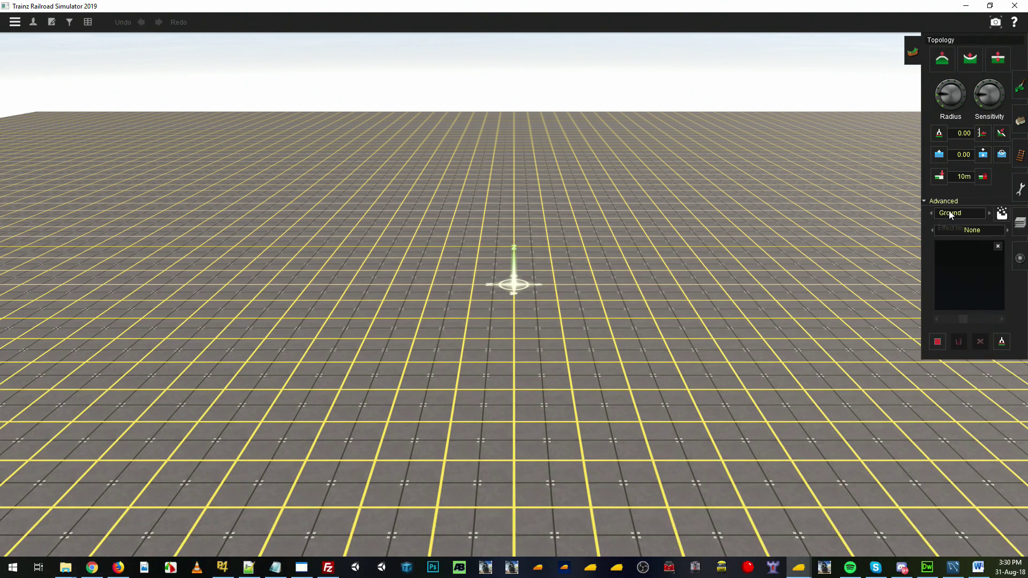
Step: Add a new TurfFX effect layer named 'Grass'
{"action": "left_click", "coordinate": [1000, 219]}
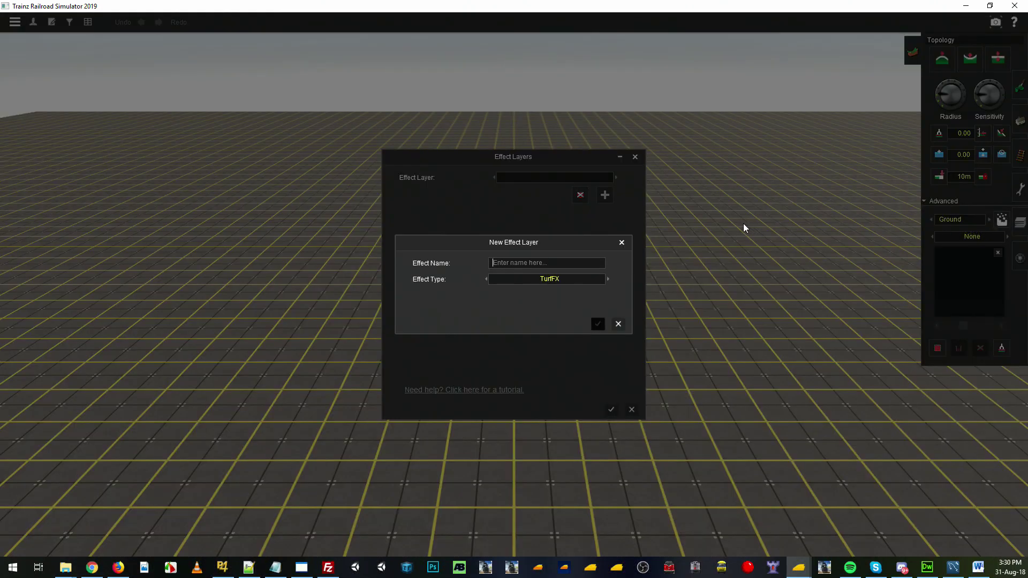
{"action": "type", "text": "Grass"}
{"action": "left_click", "coordinate": [597, 325]}
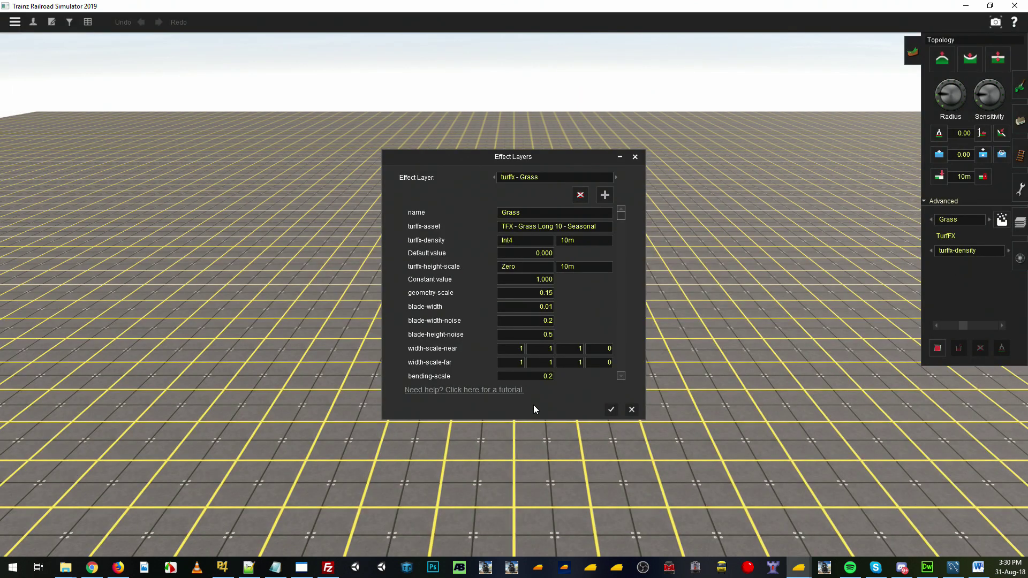
Step: Enlarge the Effect Layers window, open the turffx-asset list, and switch to the TurfFX help page
{"action": "left_click_drag", "start_coordinate": [536, 419], "coordinate": [536, 504]}
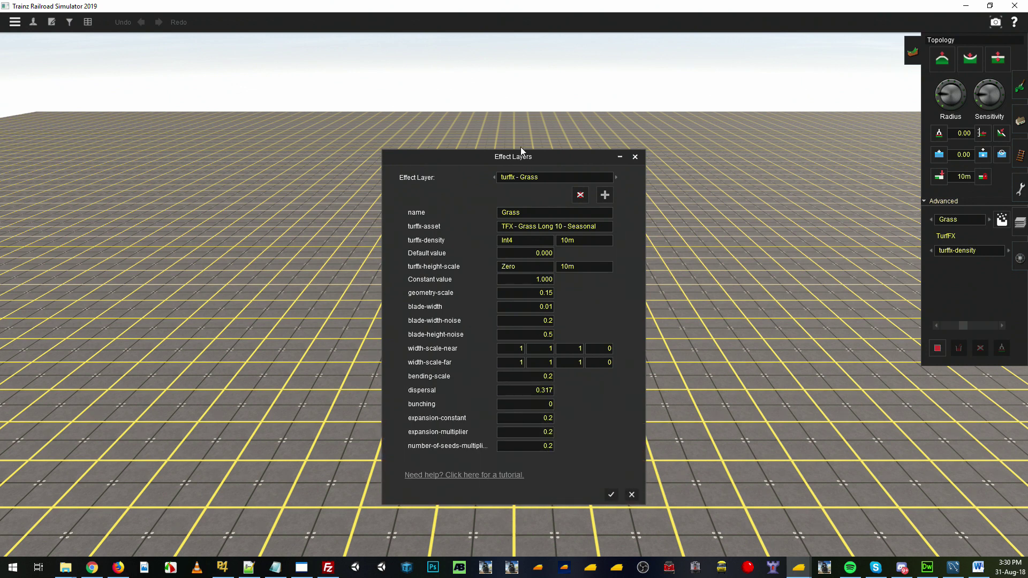
{"action": "left_click_drag", "start_coordinate": [521, 153], "coordinate": [519, 90]}
{"action": "left_click_drag", "start_coordinate": [536, 433], "coordinate": [536, 461]}
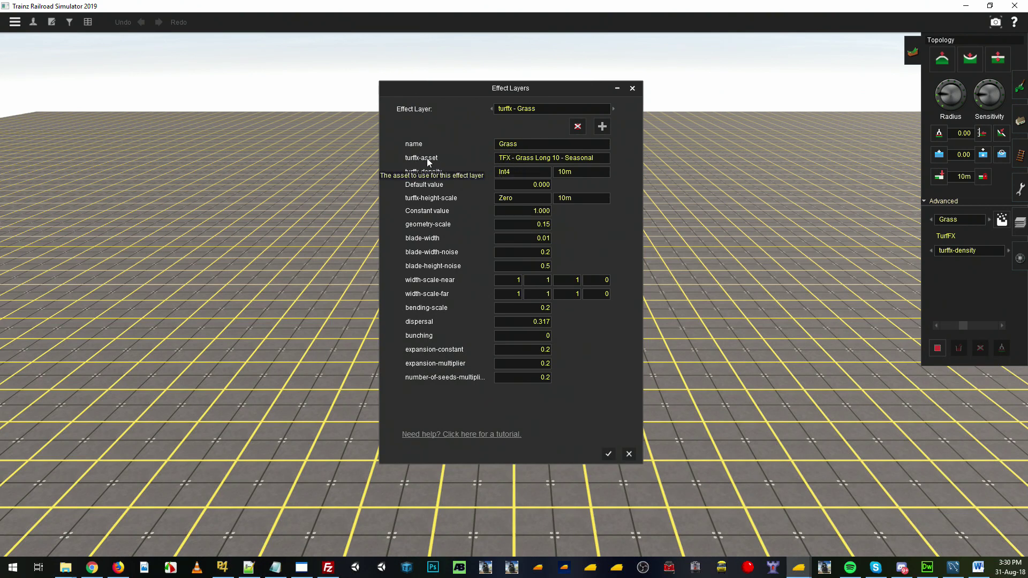
{"action": "left_click", "coordinate": [544, 160]}
{"action": "left_click_drag", "start_coordinate": [605, 174], "coordinate": [605, 212]}
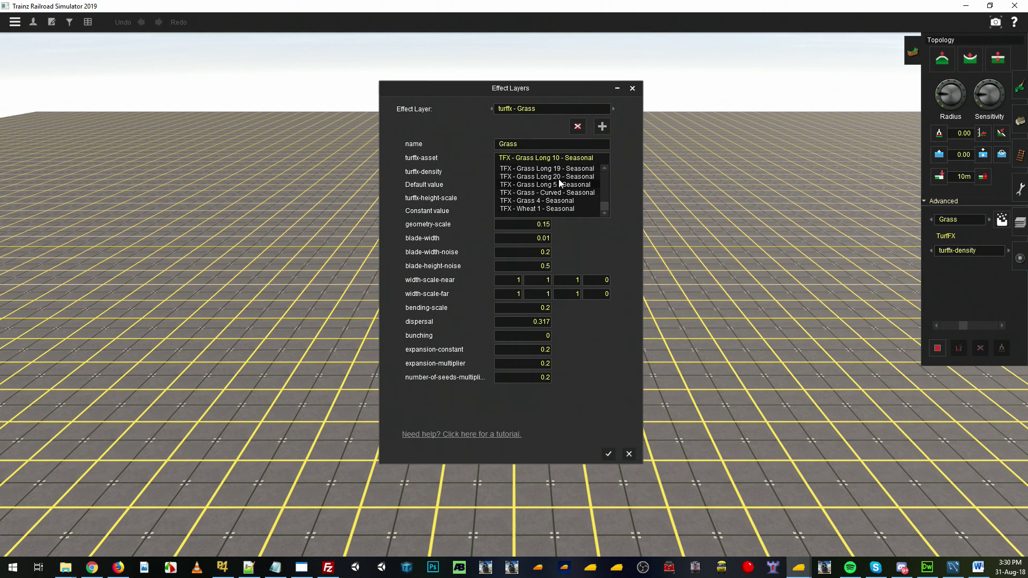
{"action": "key", "text": "alt+Tab"}
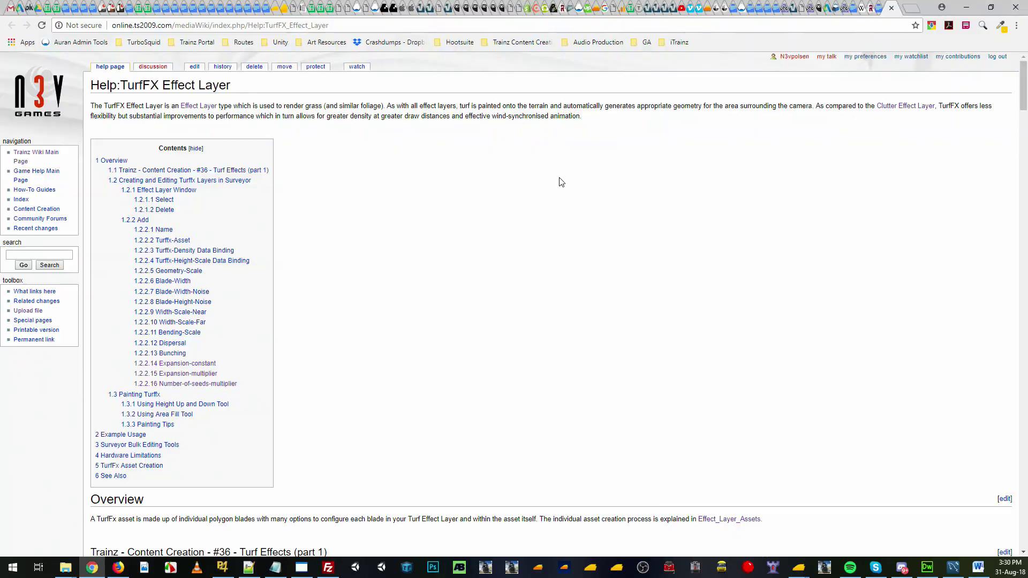
Step: Scroll down the TurfFX wiki page and read the linked Effect Layer Assets page
{"action": "scroll", "coordinate": [820, 165], "scroll_direction": "down", "scroll_amount": 6}
{"action": "left_click_drag", "start_coordinate": [1022, 136], "coordinate": [1014, 328]}
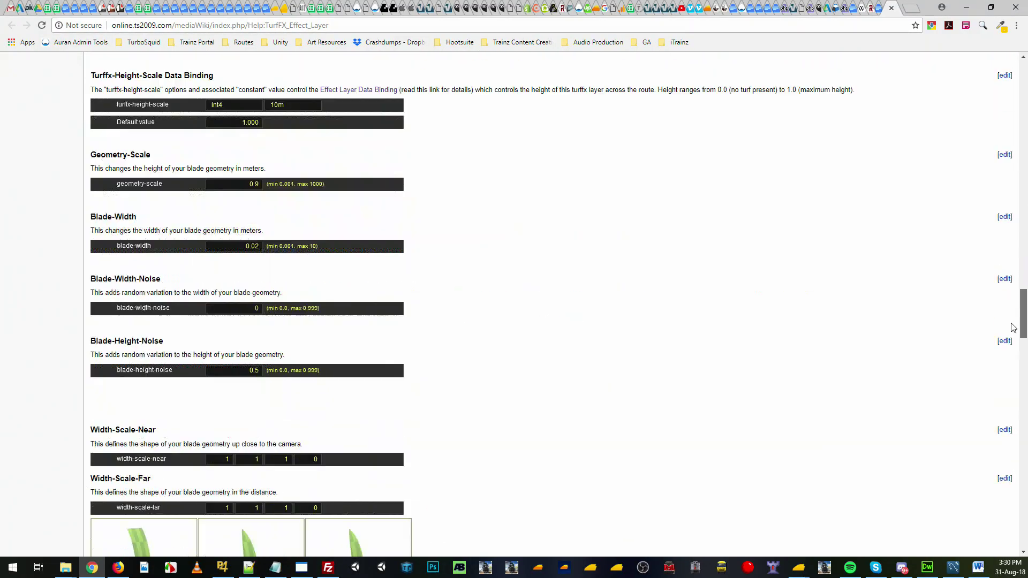
{"action": "scroll", "coordinate": [1014, 327], "scroll_direction": "down", "scroll_amount": 15}
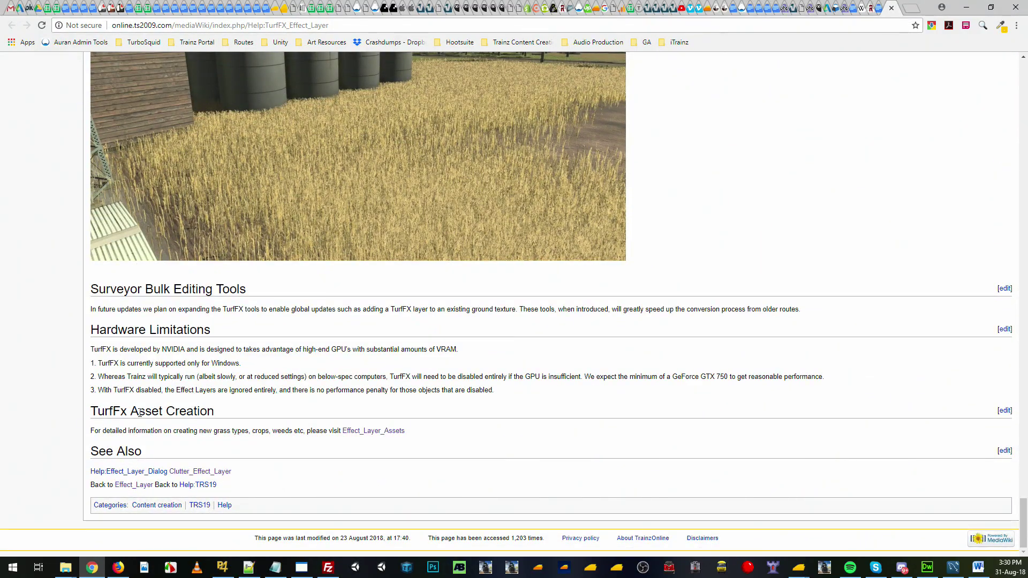
{"action": "left_click", "coordinate": [359, 434]}
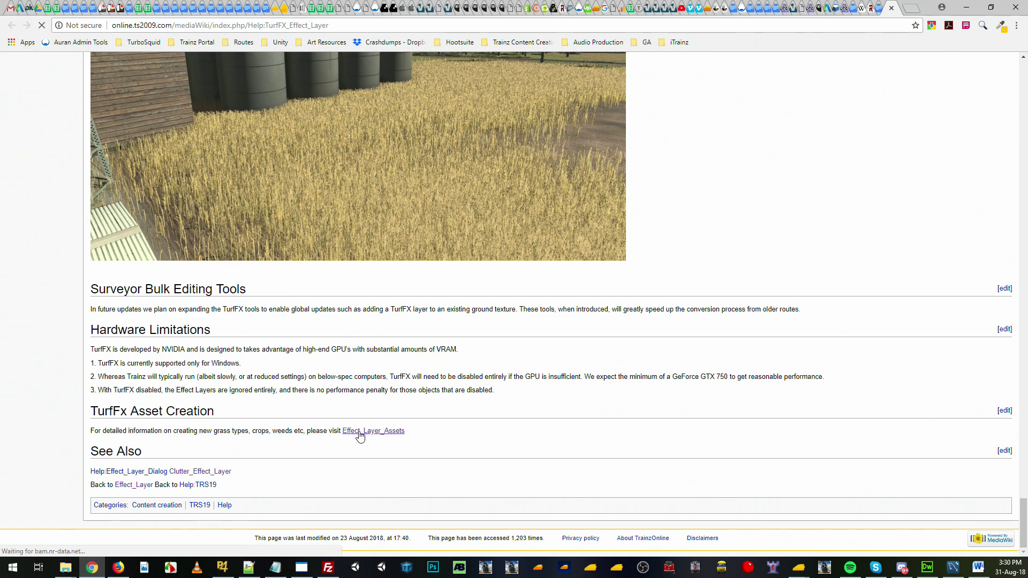
{"action": "scroll", "coordinate": [767, 211], "scroll_direction": "down", "scroll_amount": 2}
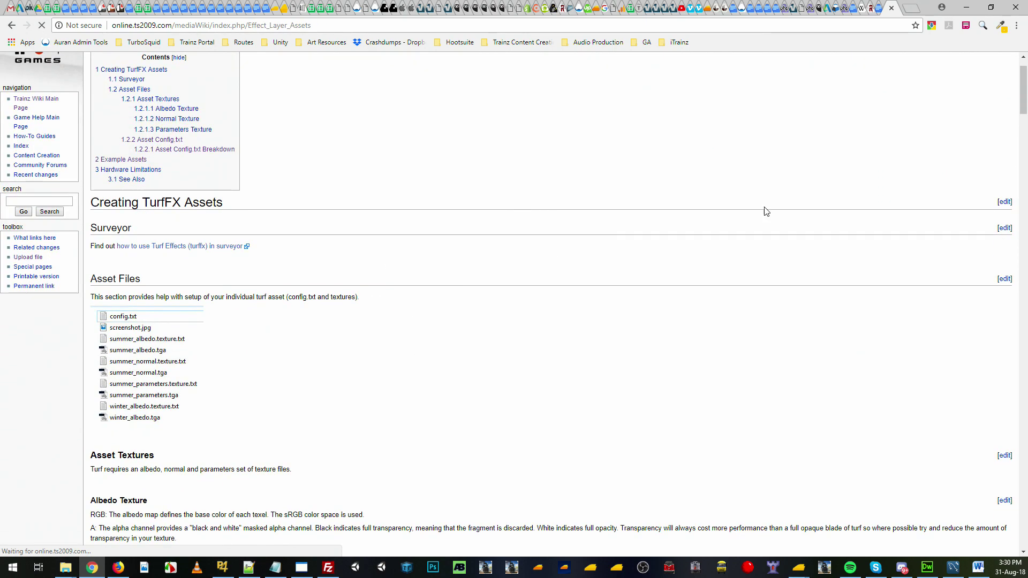
{"action": "left_click_drag", "start_coordinate": [1022, 100], "coordinate": [1007, 75]}
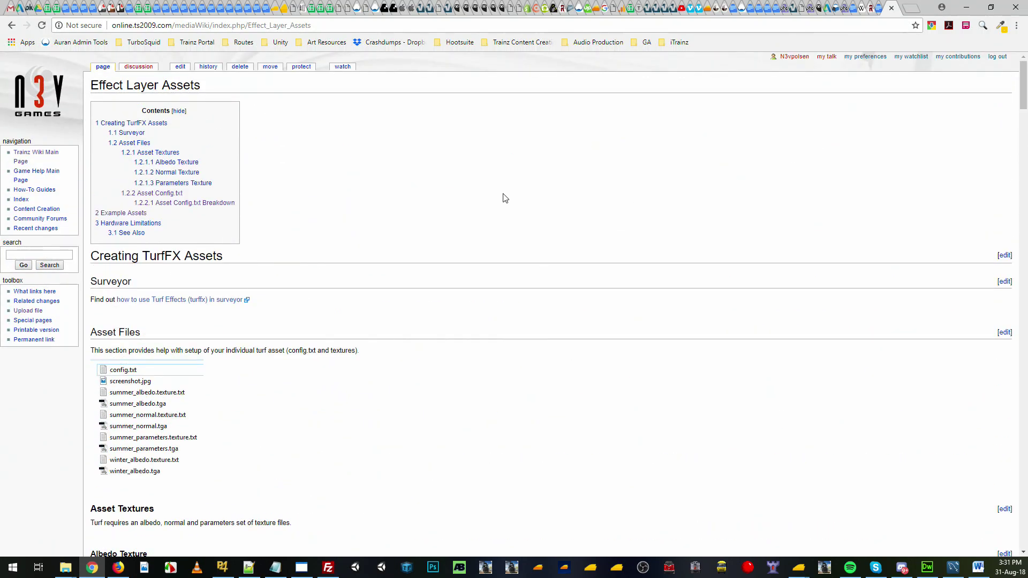
Step: Return to the TurfFX page's Effect Layer Window section, then back to Trainz
{"action": "key", "text": "alt+Left"}
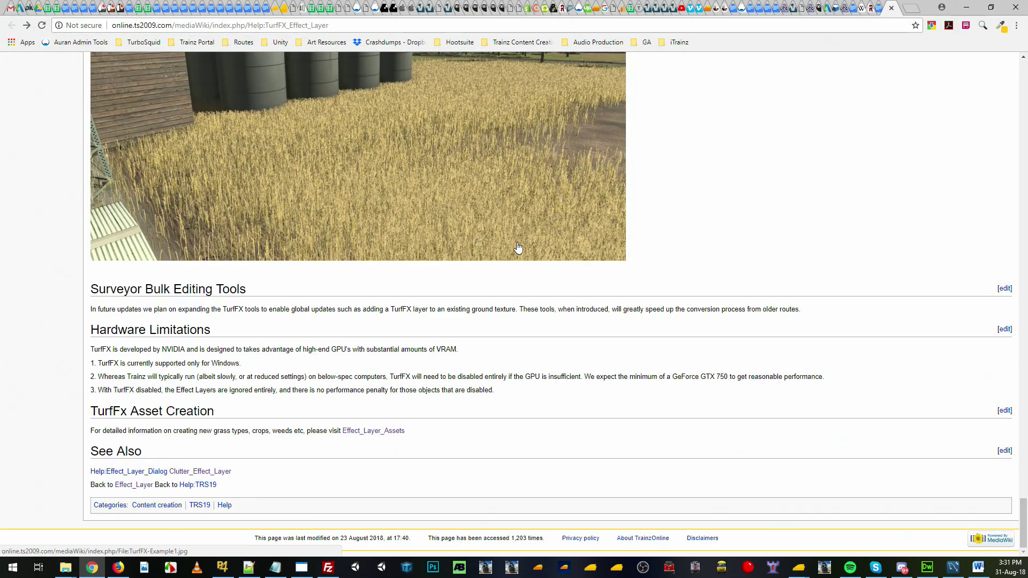
{"action": "left_click_drag", "start_coordinate": [1022, 522], "coordinate": [998, 130]}
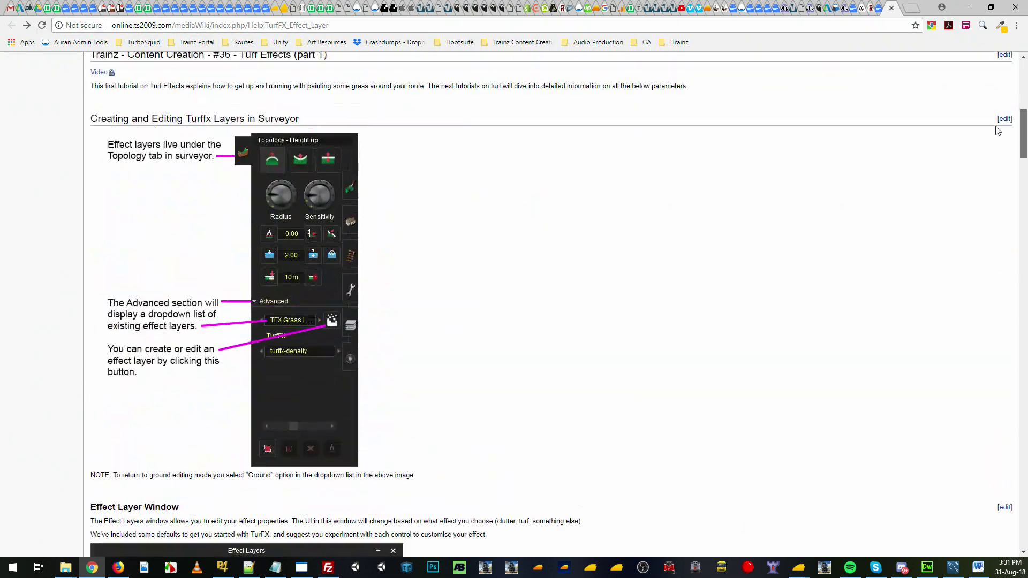
{"action": "scroll", "coordinate": [999, 131], "scroll_direction": "down", "scroll_amount": 8}
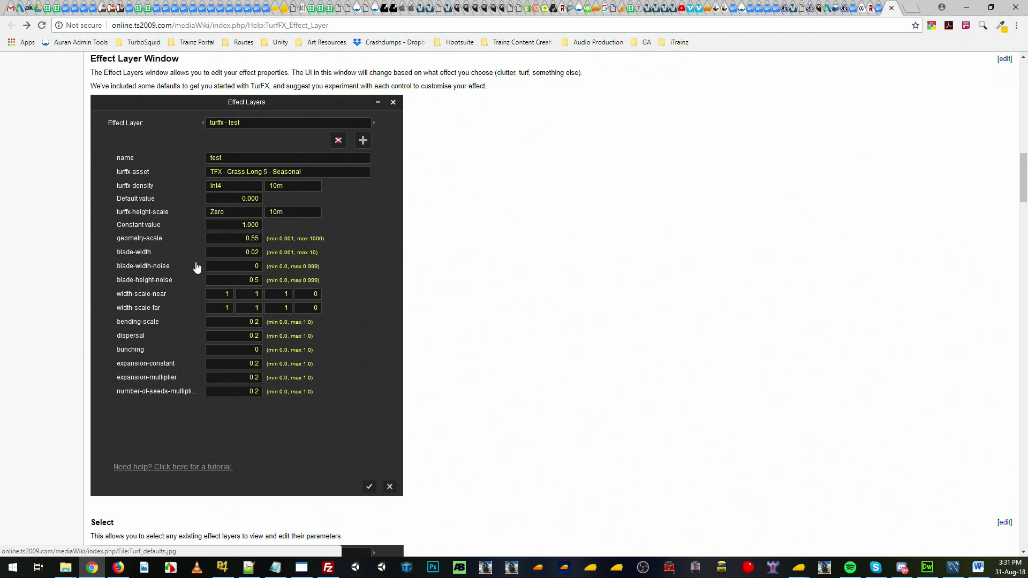
{"action": "key", "text": "alt+Tab"}
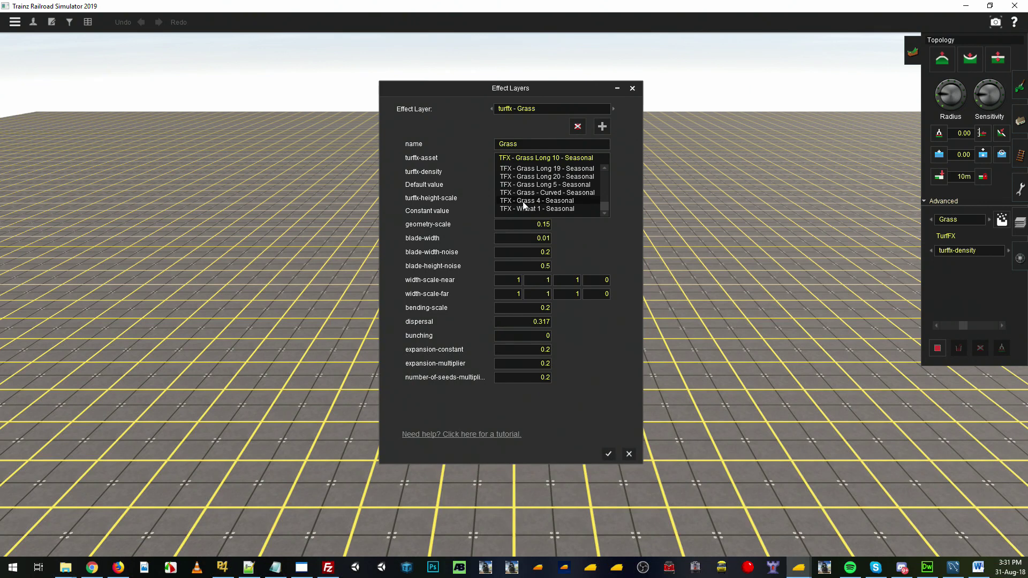
Step: Pick TFX - Grass 4 - Seasonal as the Grass layer's turffx-asset
{"action": "left_click", "coordinate": [523, 201]}
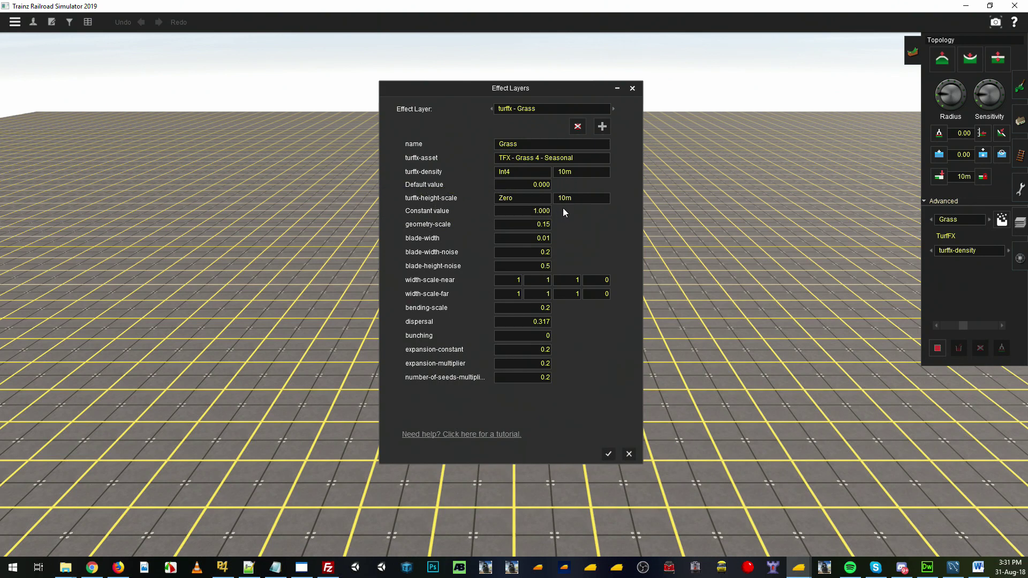
Step: Change the Grass layer's geometry-scale from 0.15 to 0.35
{"action": "left_click", "coordinate": [523, 224]}
{"action": "type", "text": "3"}
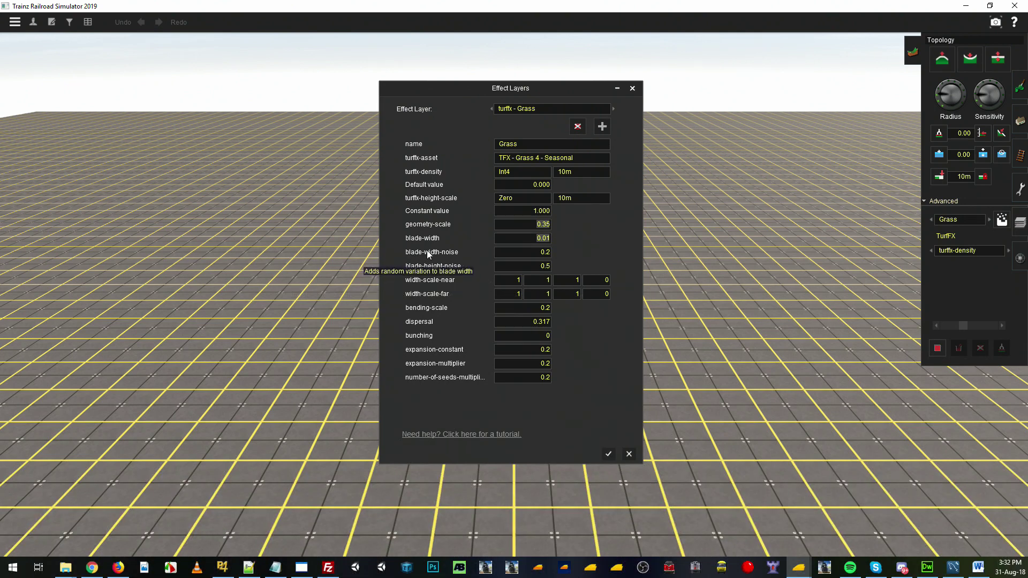
{"action": "left_click", "coordinate": [536, 252]}
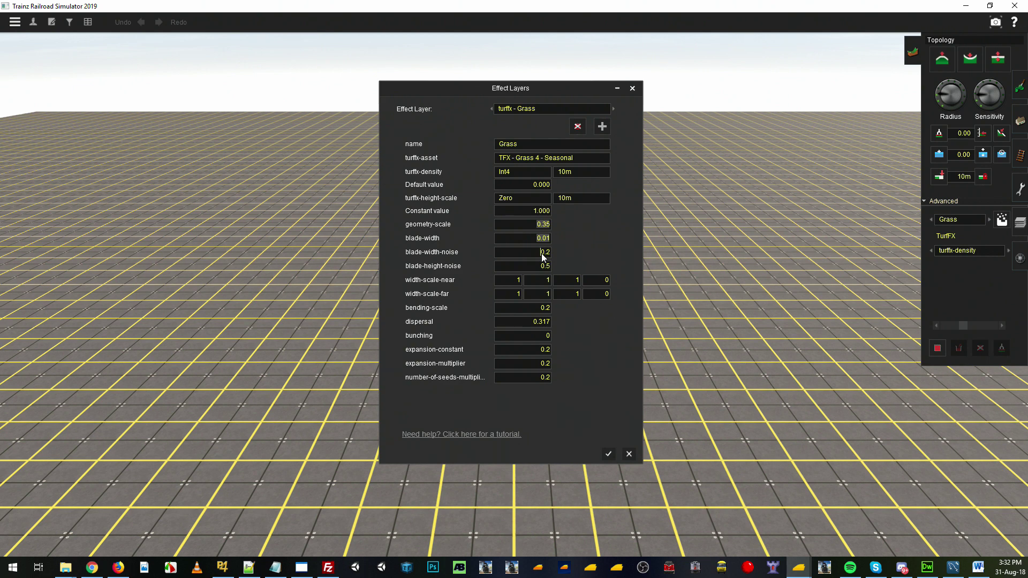
Step: Set blade-width-noise to 0 and change blade-height-noise to 0.5
{"action": "left_click_drag", "start_coordinate": [537, 254], "coordinate": [546, 254]}
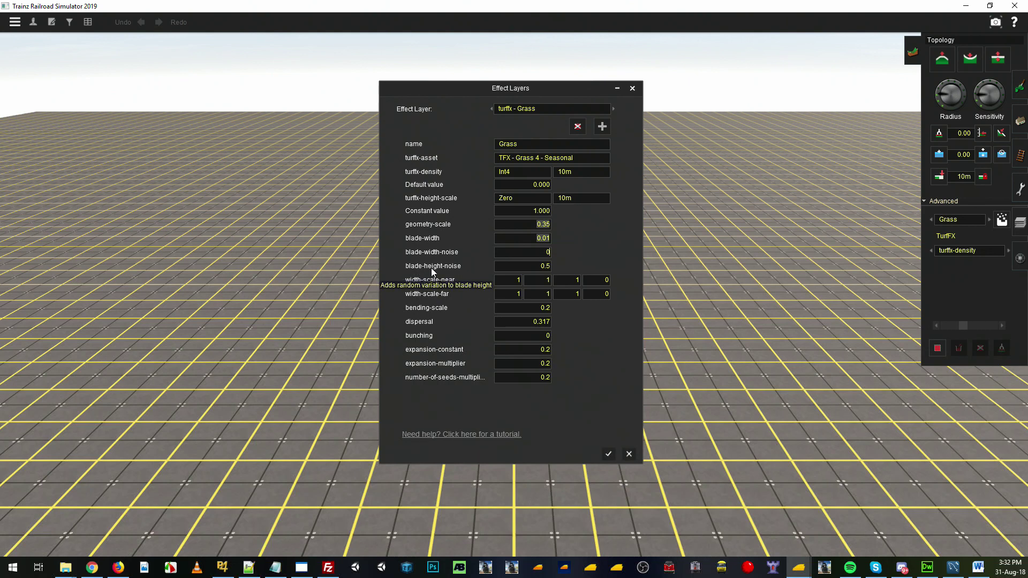
{"action": "left_click", "coordinate": [534, 268]}
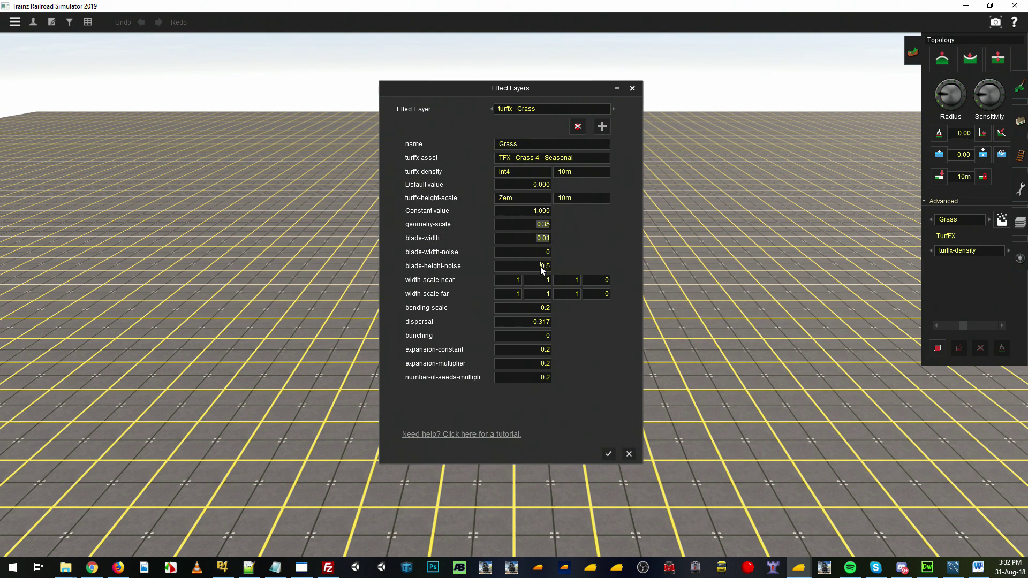
{"action": "left_click", "coordinate": [537, 225]}
{"action": "left_click", "coordinate": [535, 266]}
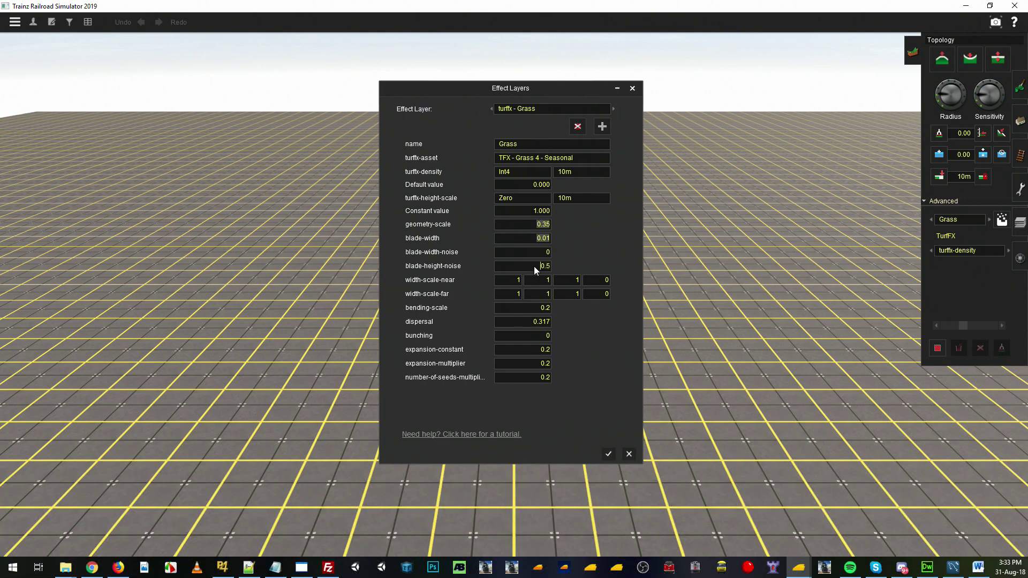